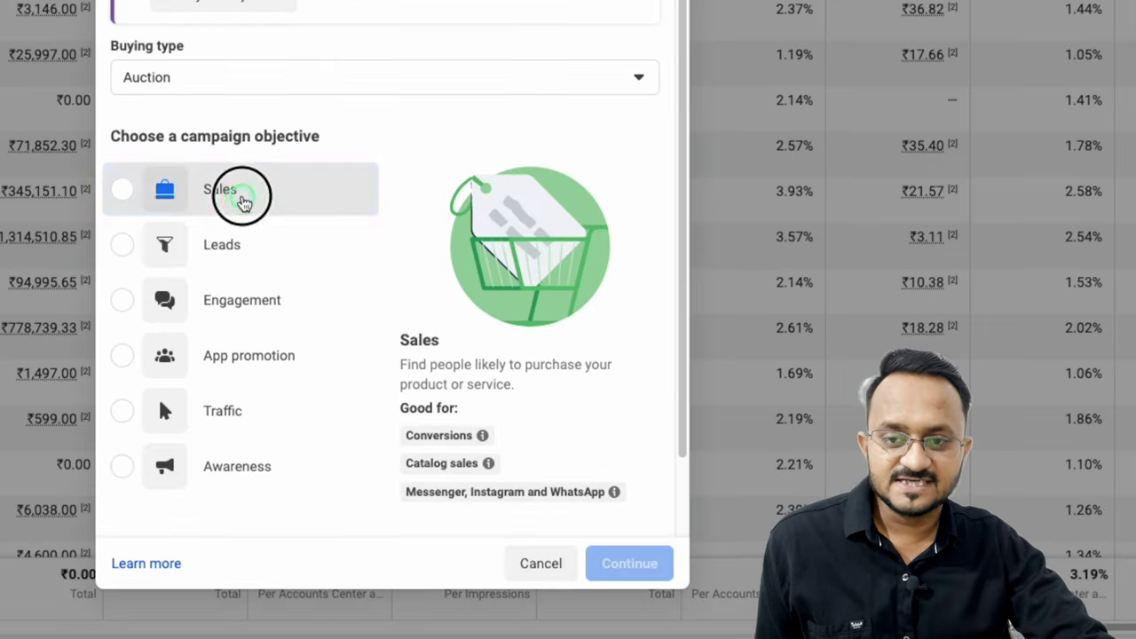
Open the campaign setup choices for the Sales objective, look them over and close them.
click(257, 350)
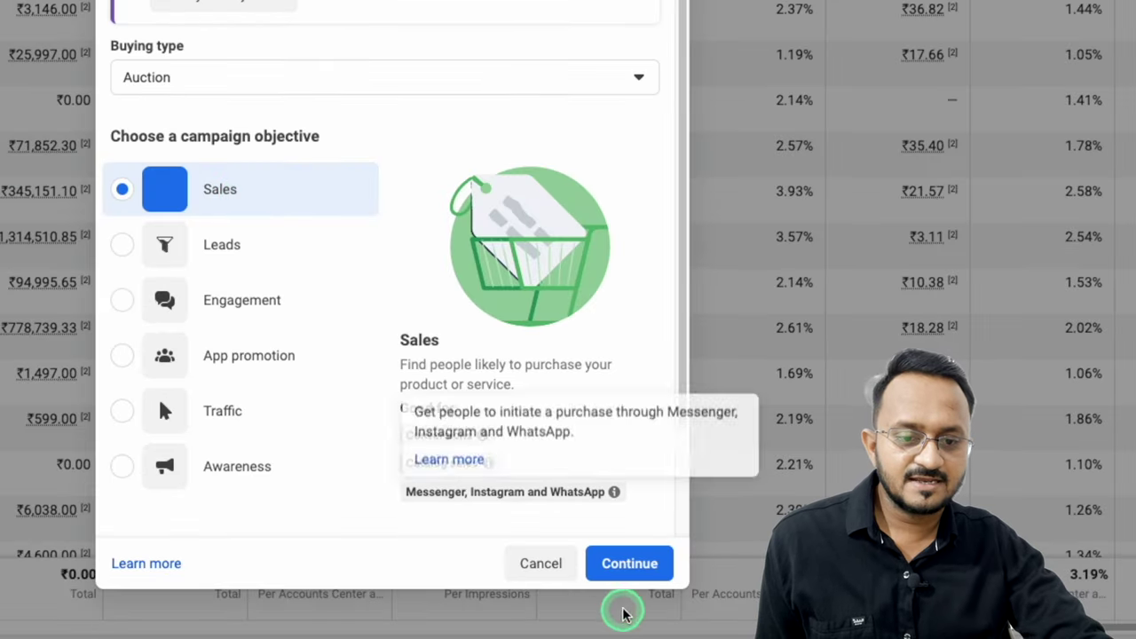
click(626, 575)
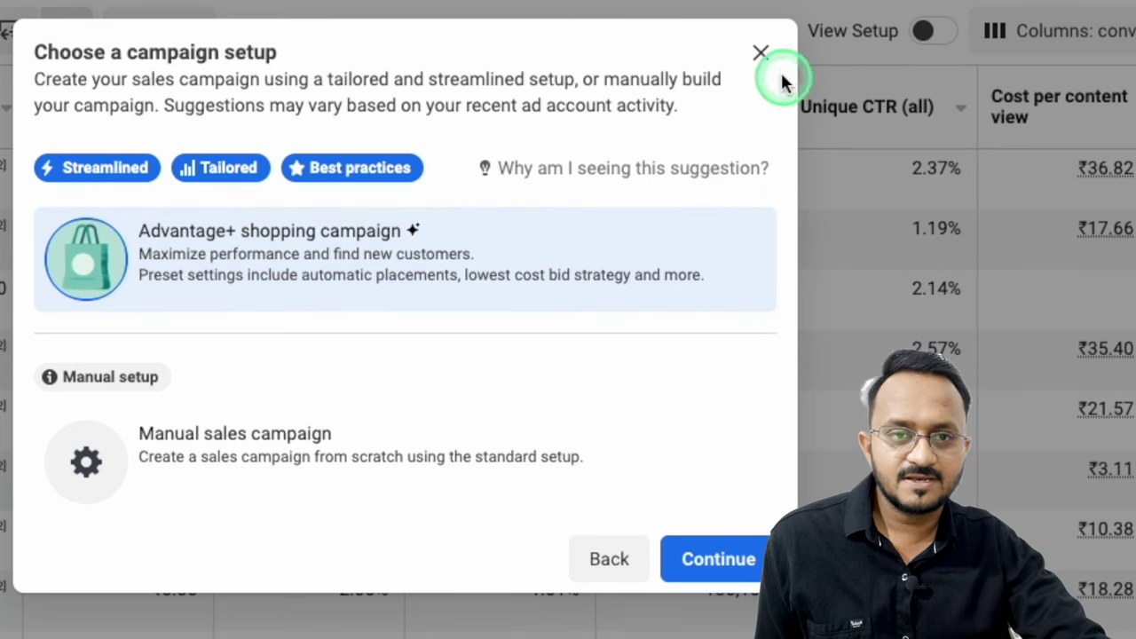
click(760, 52)
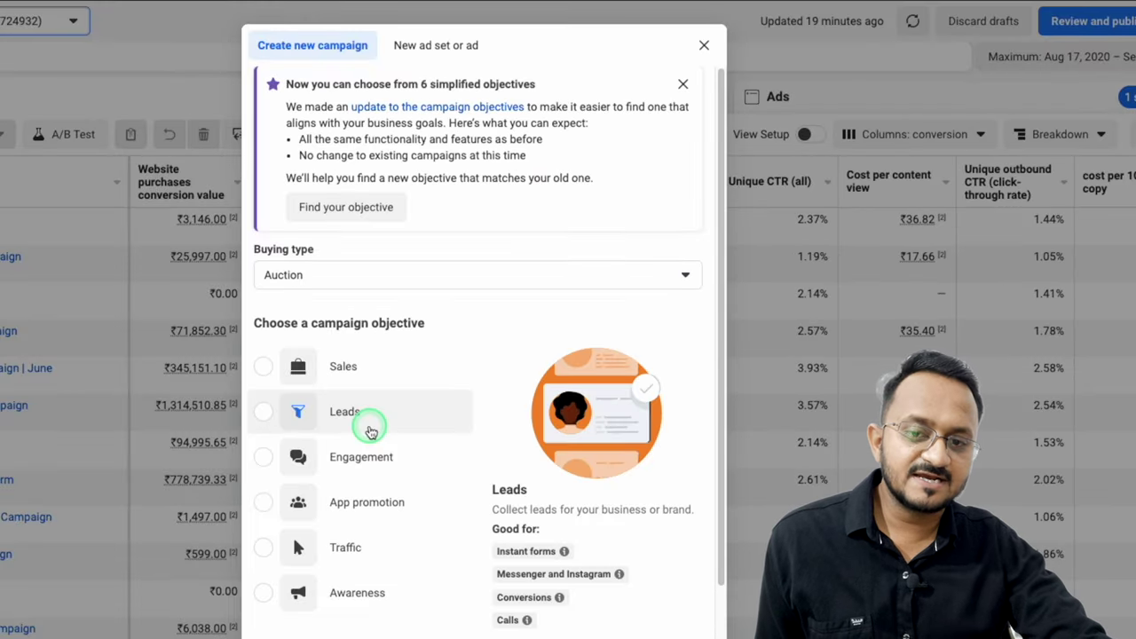
Choose the Leads objective for a new auction campaign and continue.
click(371, 432)
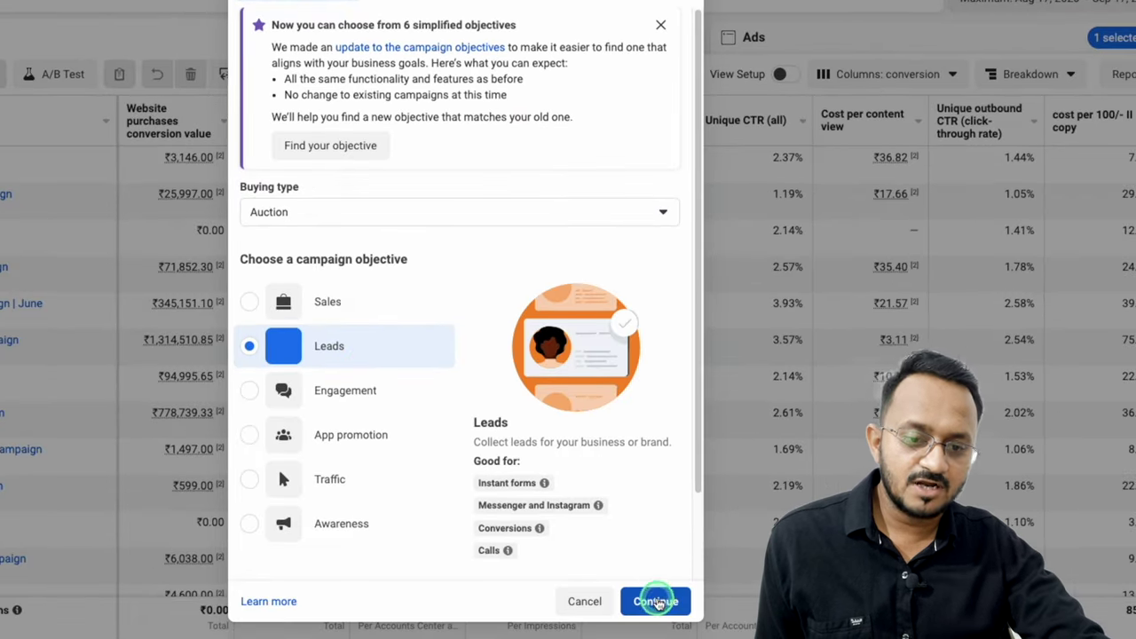
click(654, 600)
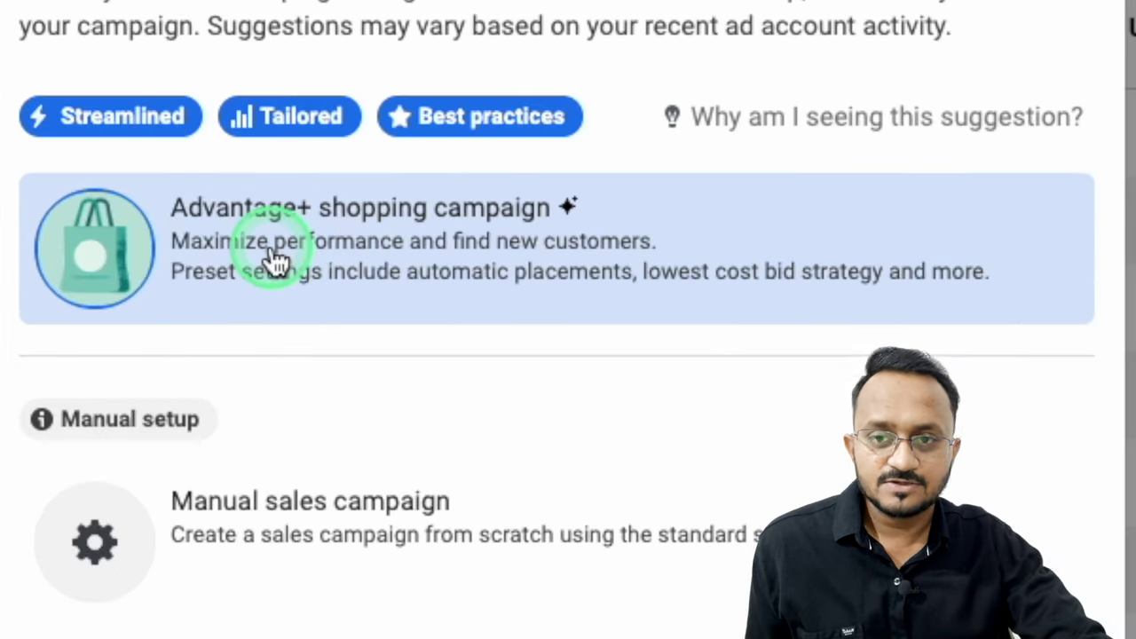
Read the explanations of the Streamlined, Tailored and Best practices labels in the campaign setup choices.
mouse_move(84, 172)
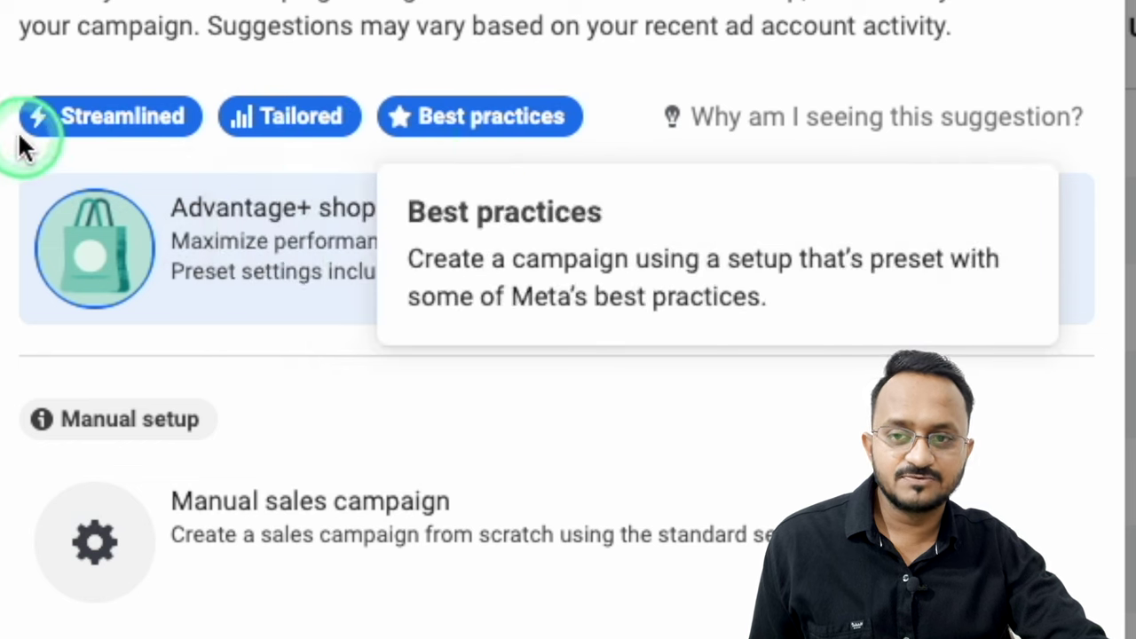
mouse_move(137, 146)
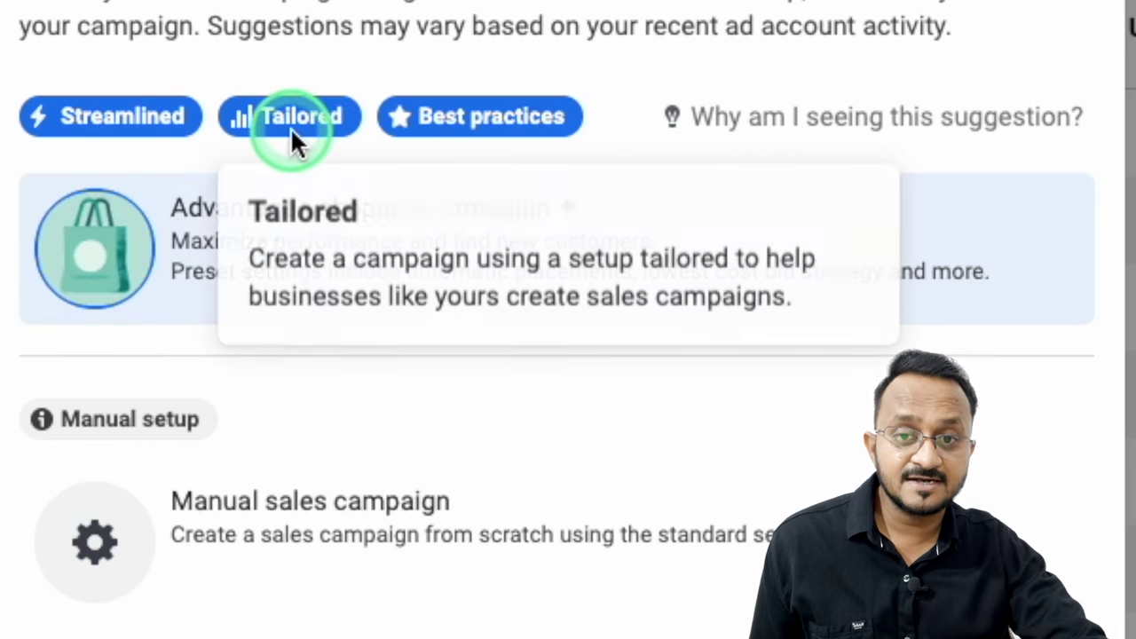
mouse_move(509, 135)
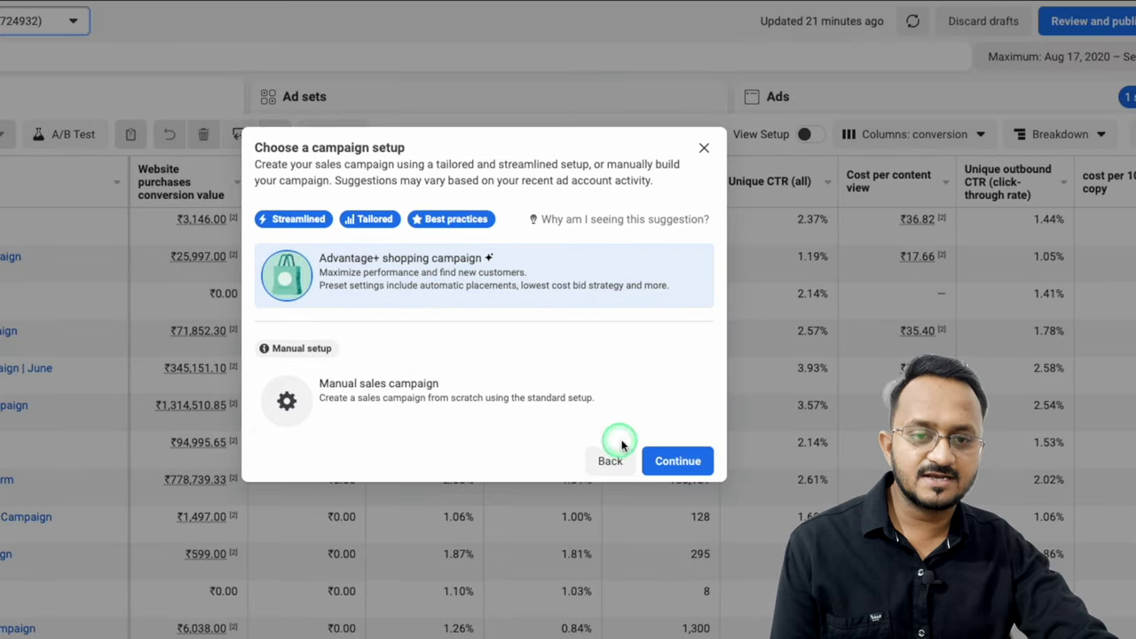
Choose the manual sales campaign setup and continue.
click(351, 402)
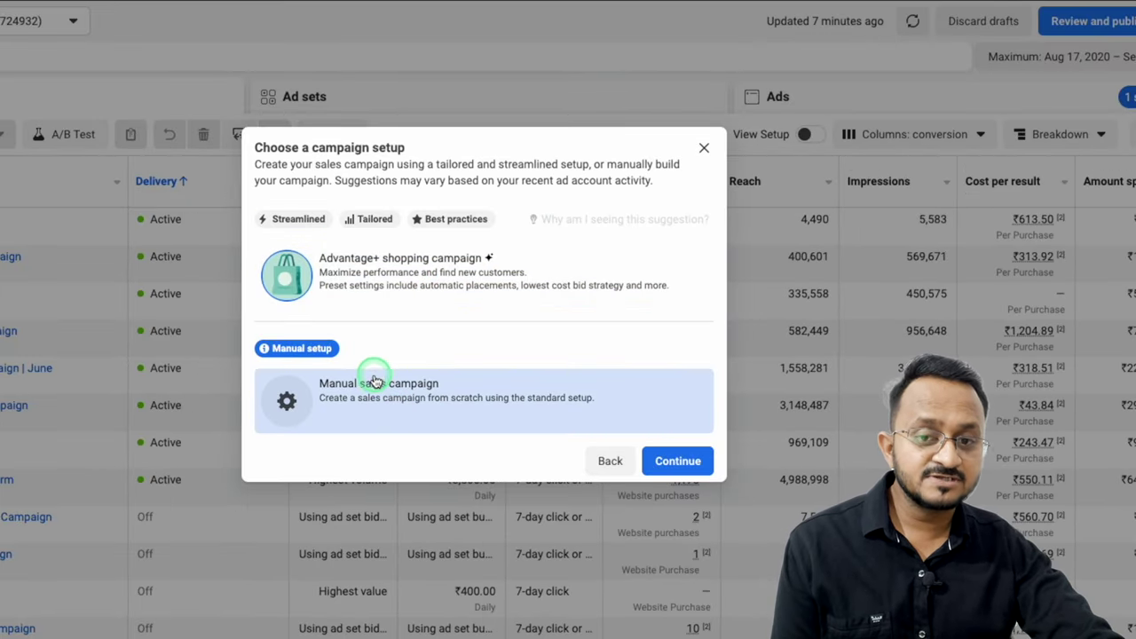
click(664, 461)
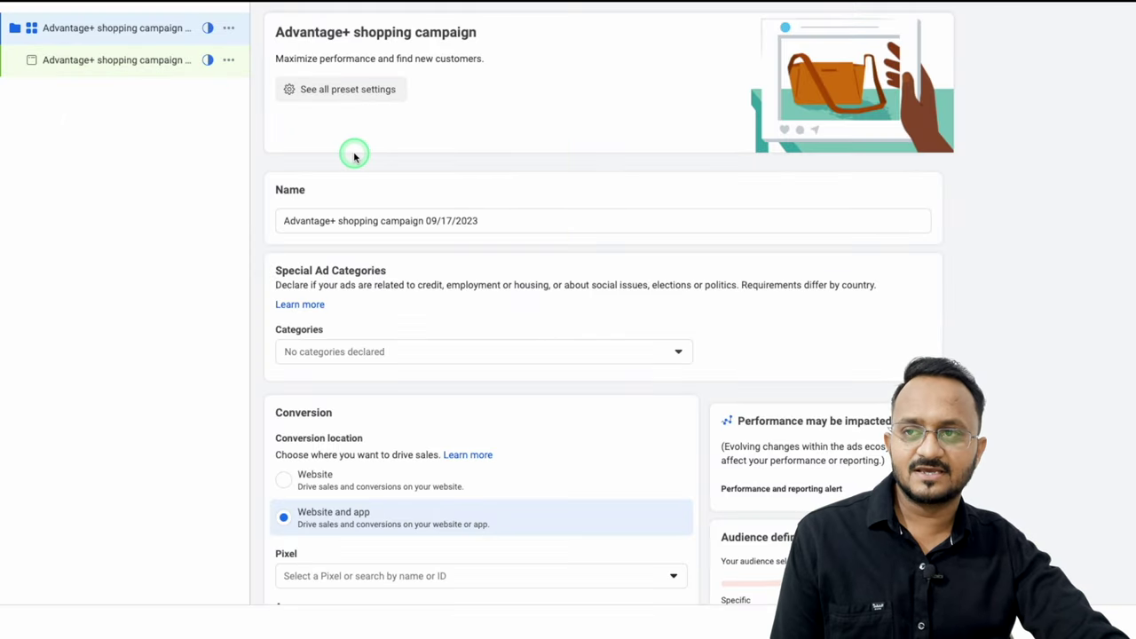
Examine the Advantage+ shopping campaign's settings, from special ad categories and conversion location through budget, schedule, attribution and suggested ads.
scroll(275, 142, down, 2)
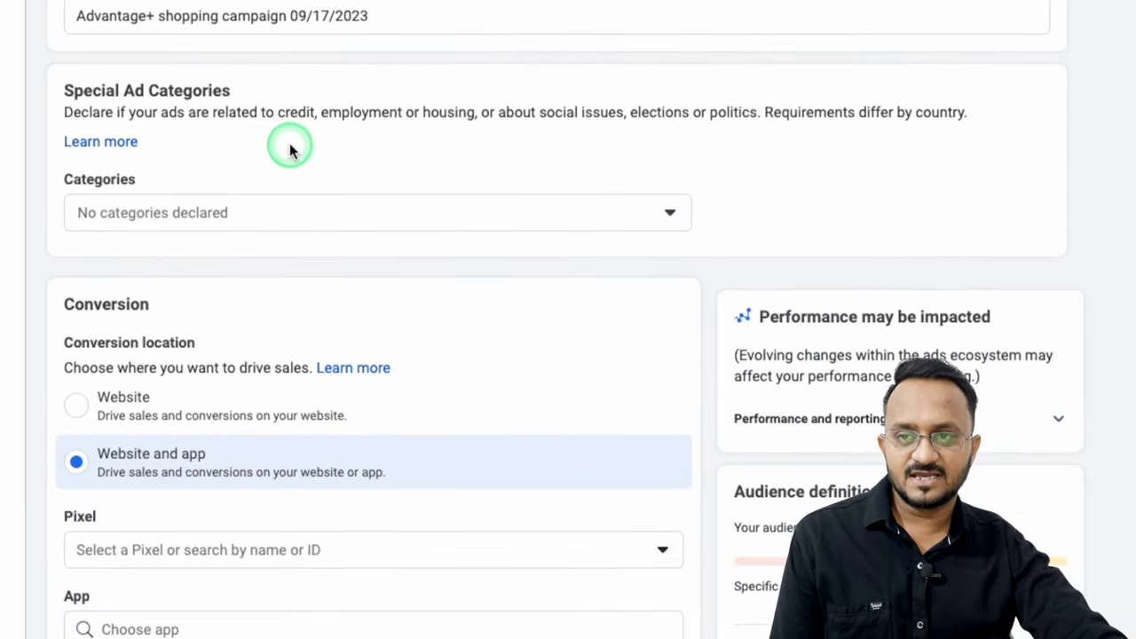
scroll(172, 101, down, 2)
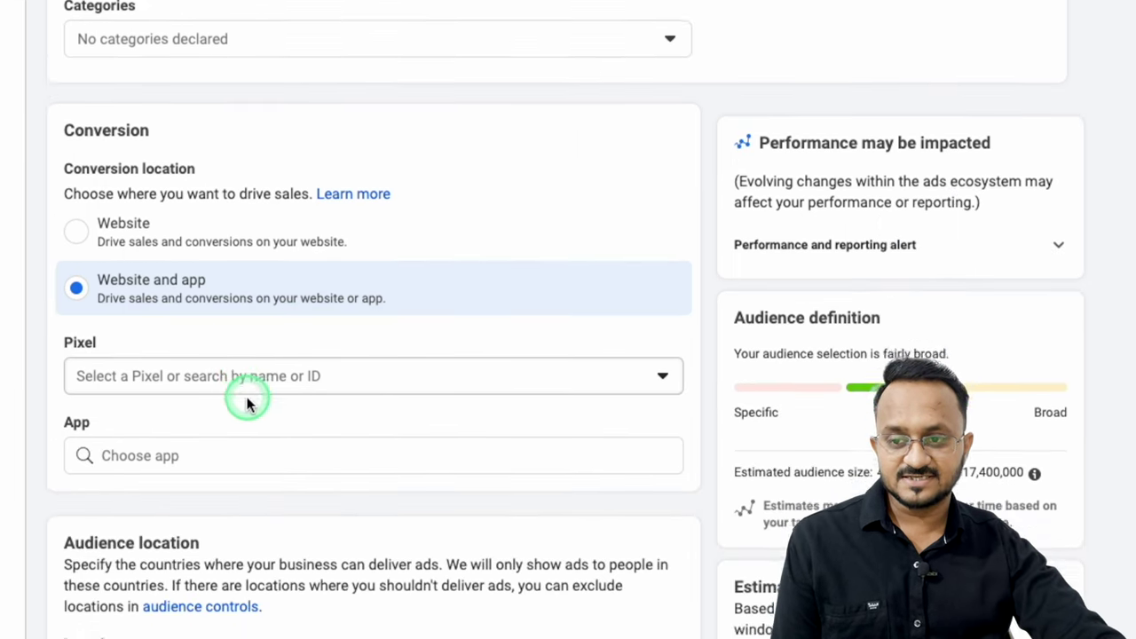
scroll(247, 404, down, 5)
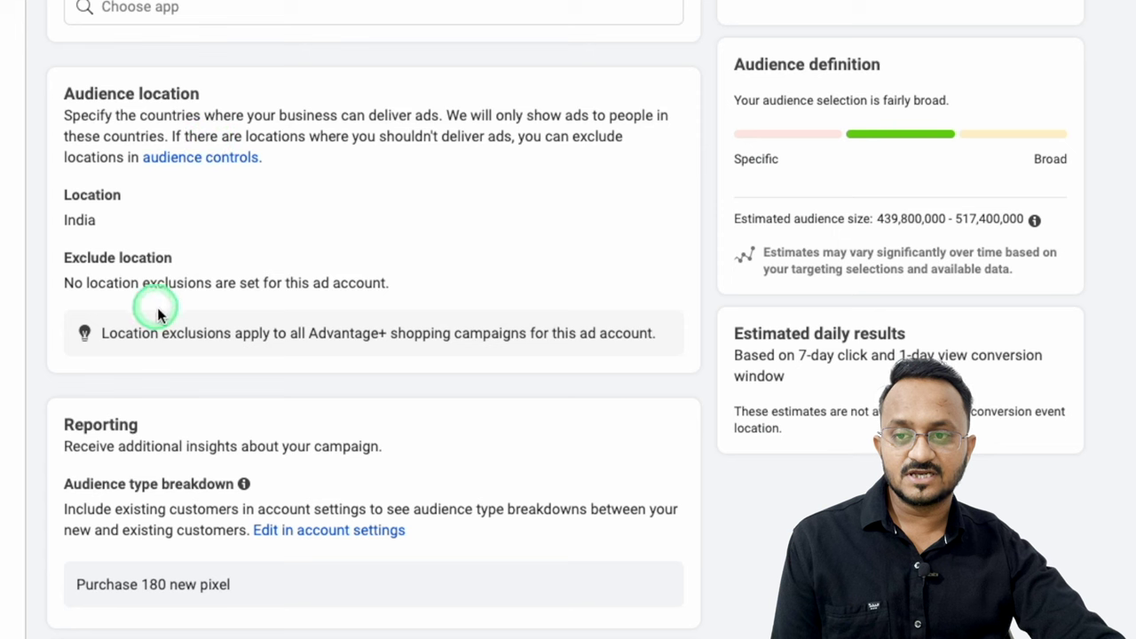
scroll(367, 399, down, 6)
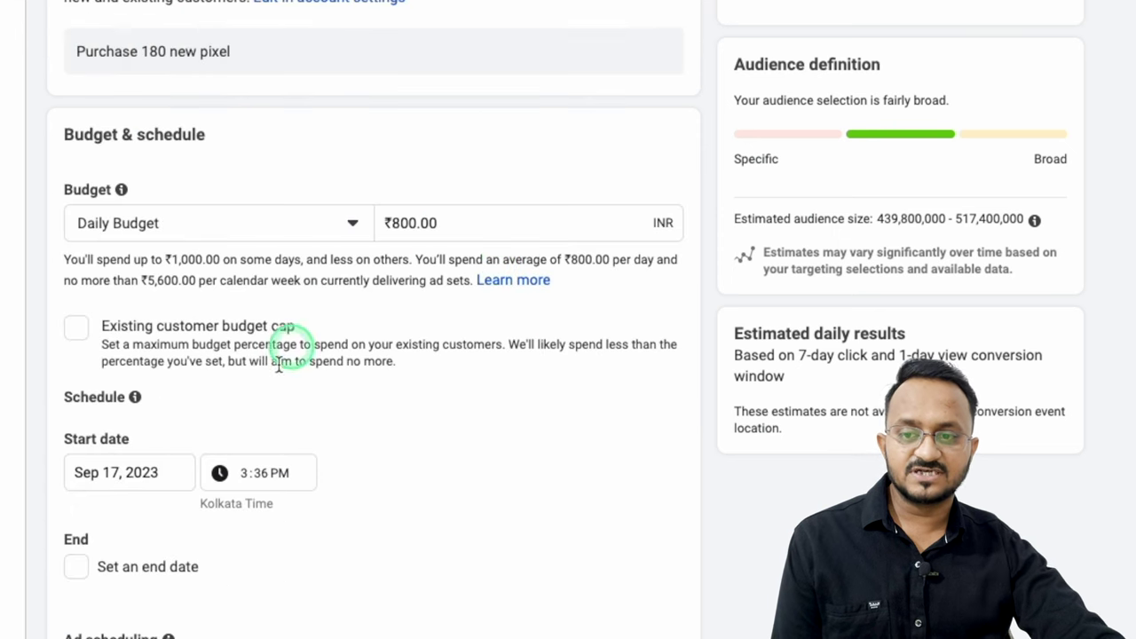
scroll(292, 352, down, 3)
scroll(271, 414, down, 6)
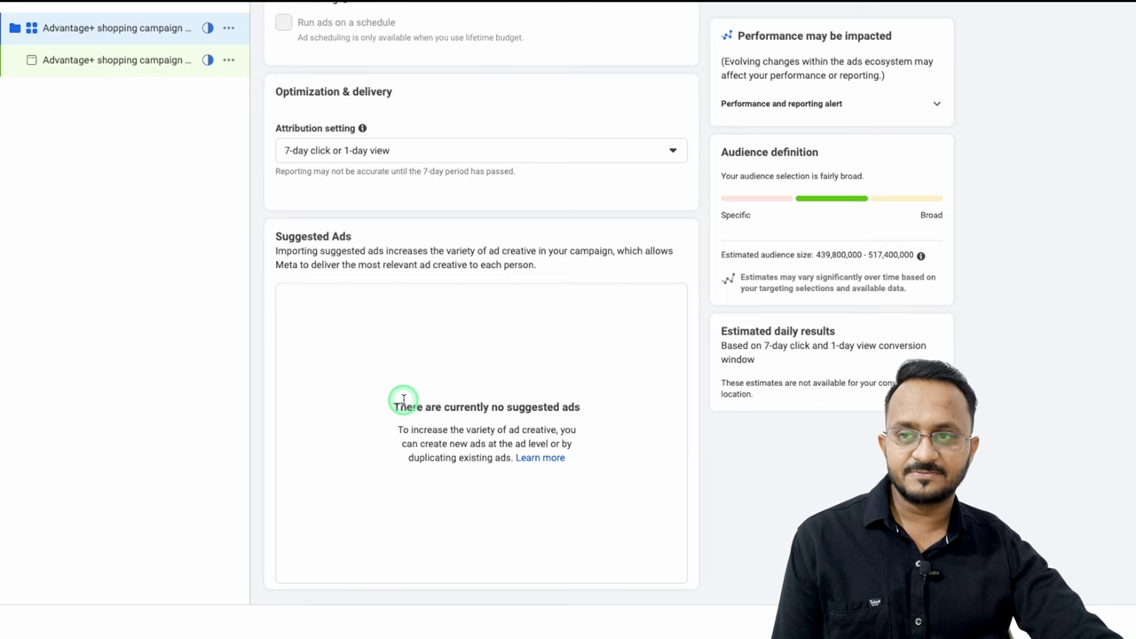
scroll(403, 399, up, 1)
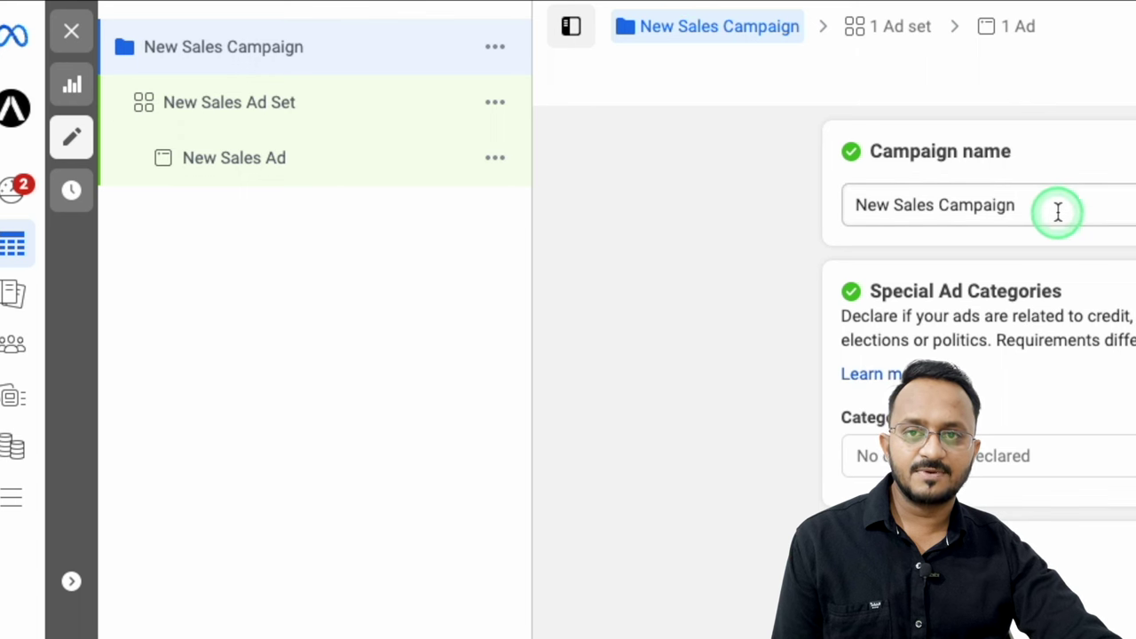
Examine the New Sales Campaign and the conversion location options of its ad set.
scroll(558, 275, down, 3)
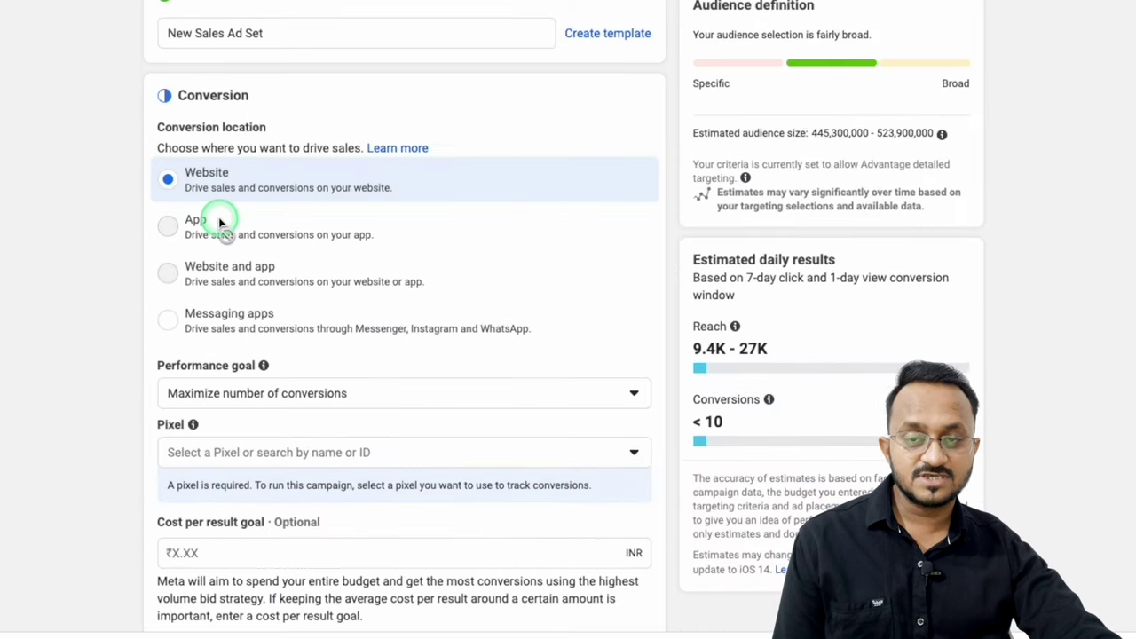
mouse_move(221, 221)
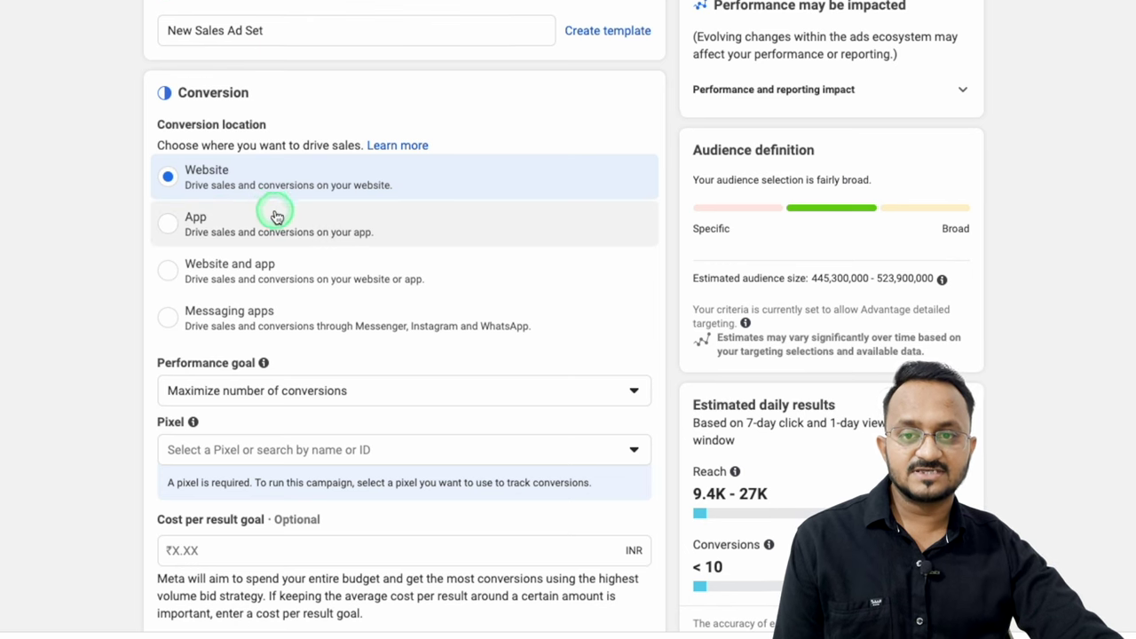
scroll(311, 248, down, 3)
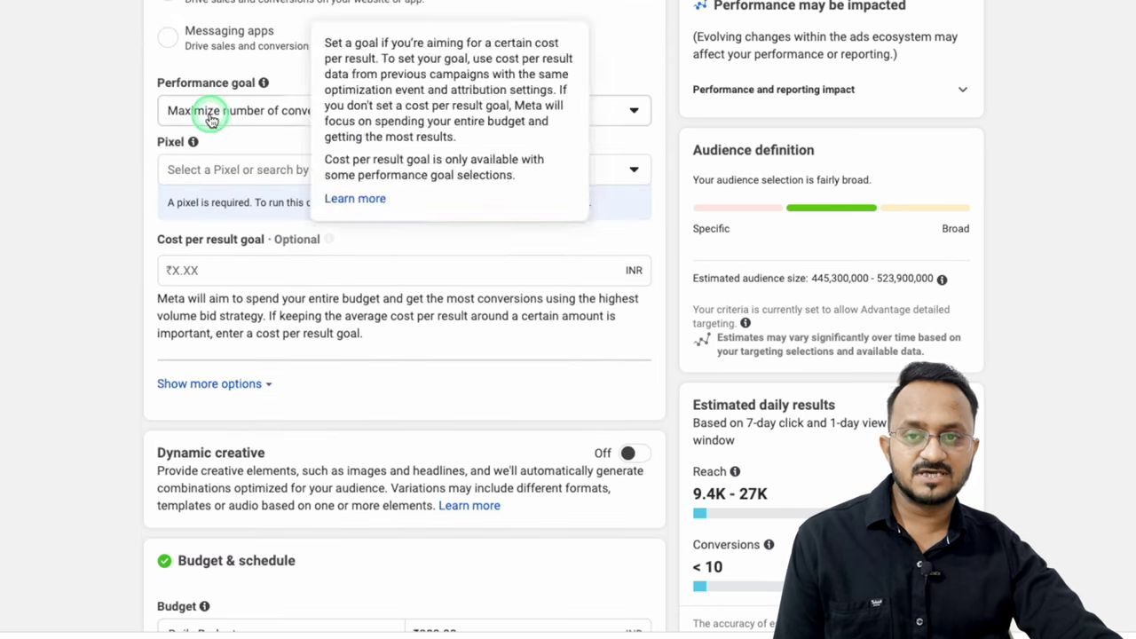
Look through the conversion goals and other goals available as the ad set's performance goal, and close the list.
click(406, 112)
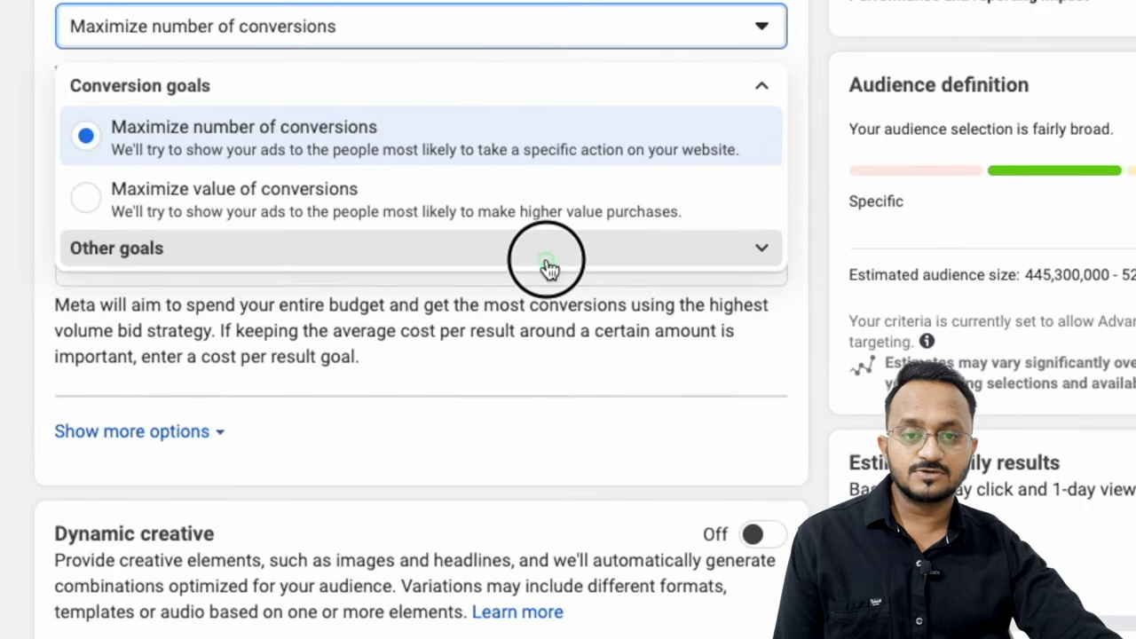
click(548, 258)
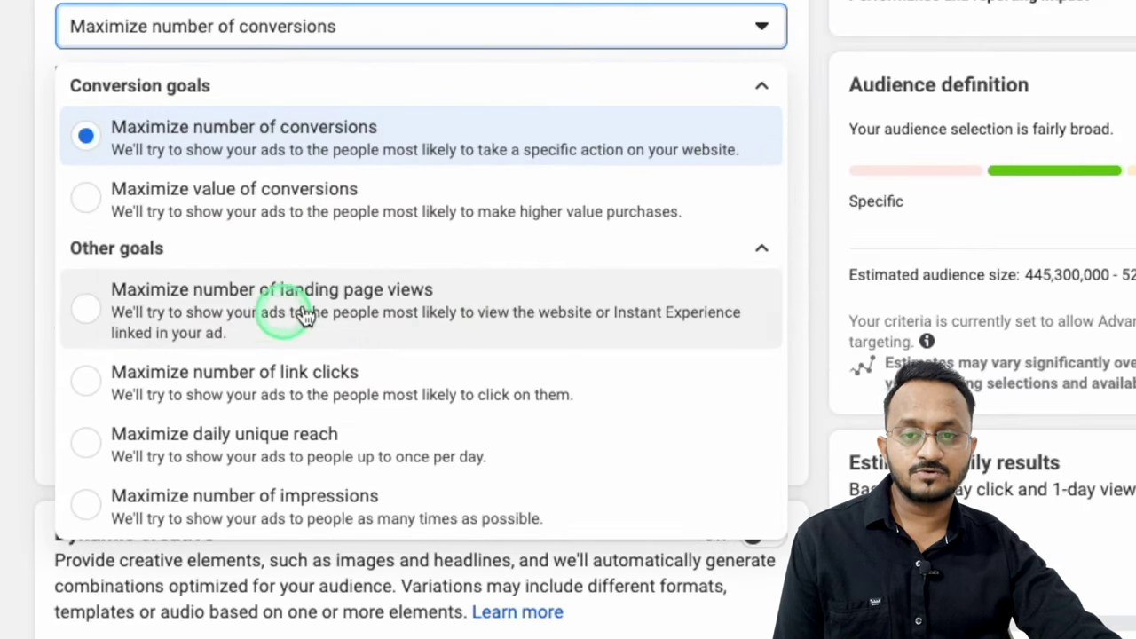
click(760, 251)
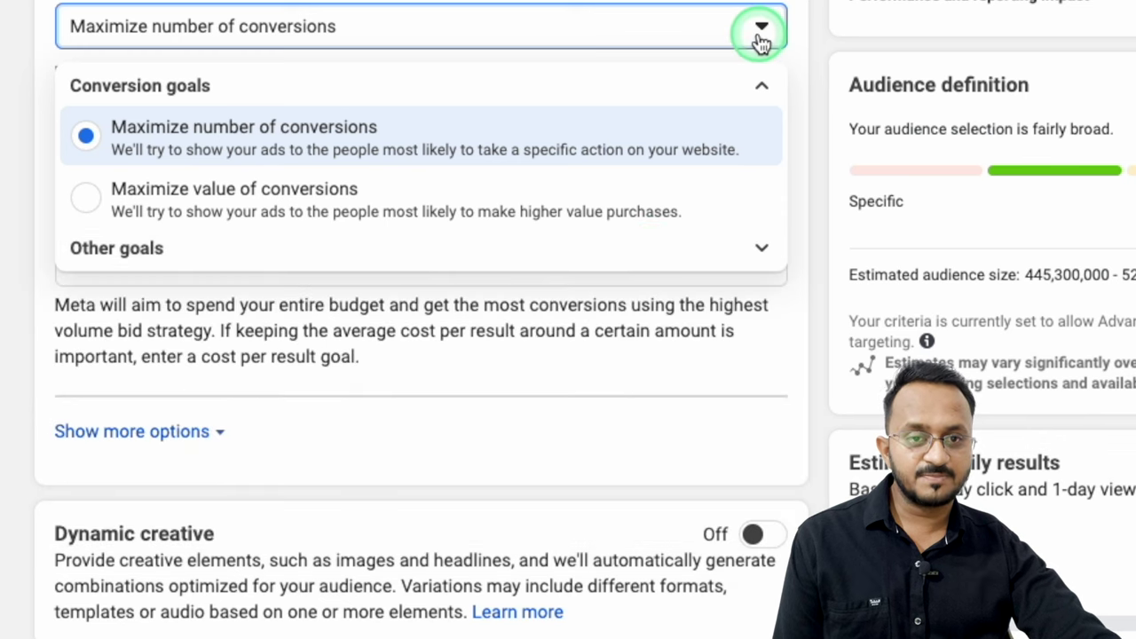
click(761, 86)
click(405, 159)
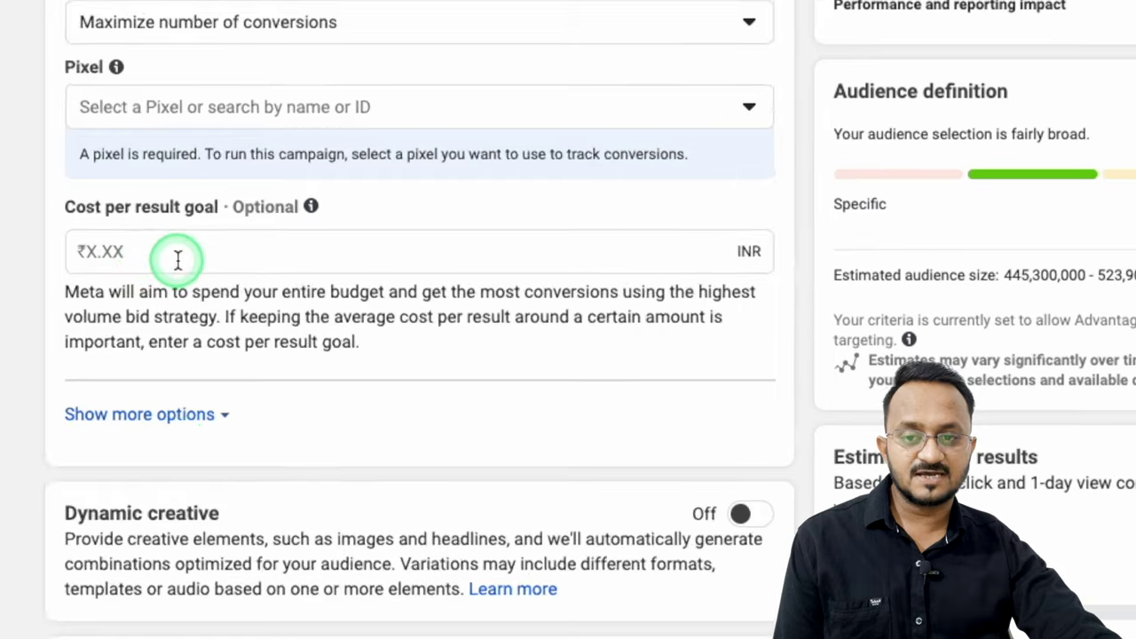
Show the additional conversion options and examine the attribution, charging, delivery type, dynamic creative and budget settings.
scroll(177, 258, down, 2)
click(194, 233)
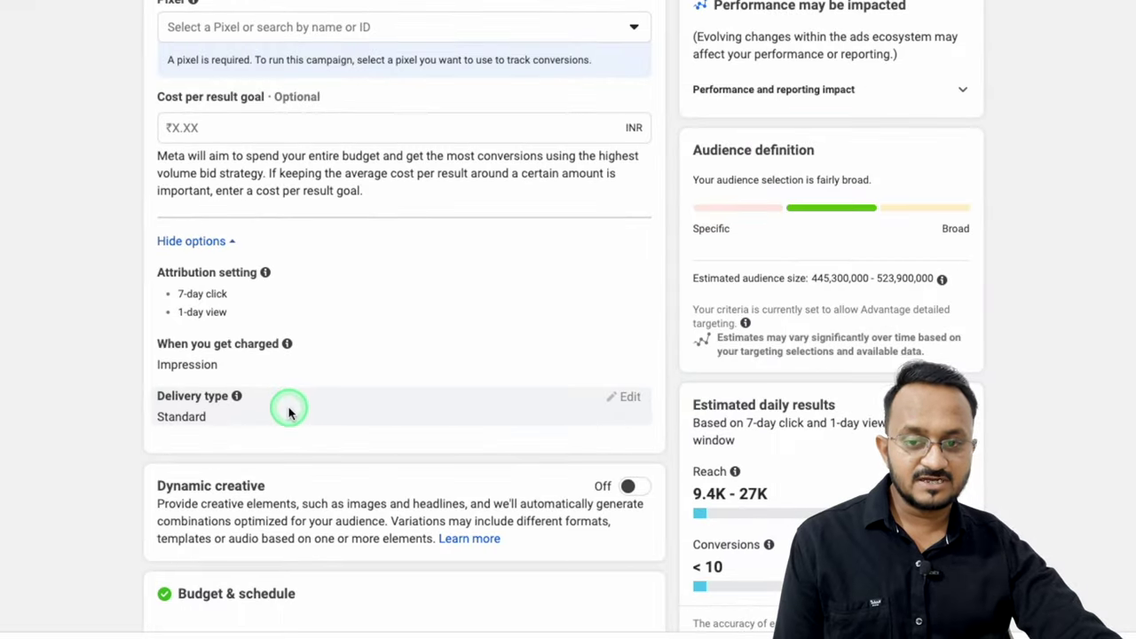
scroll(261, 437, down, 2)
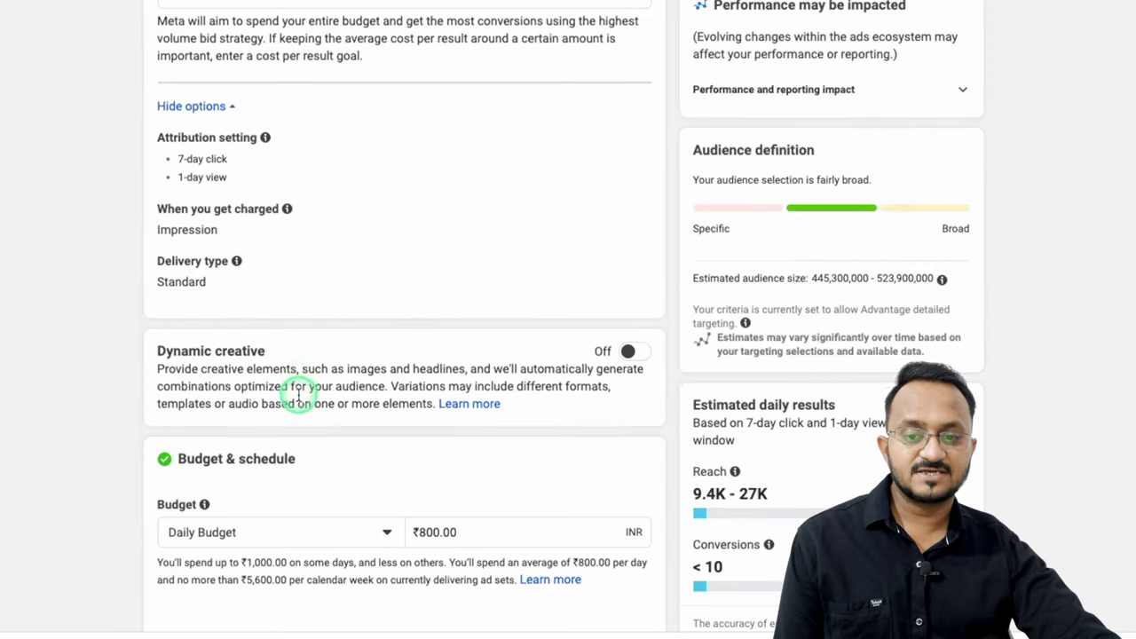
scroll(266, 470, down, 4)
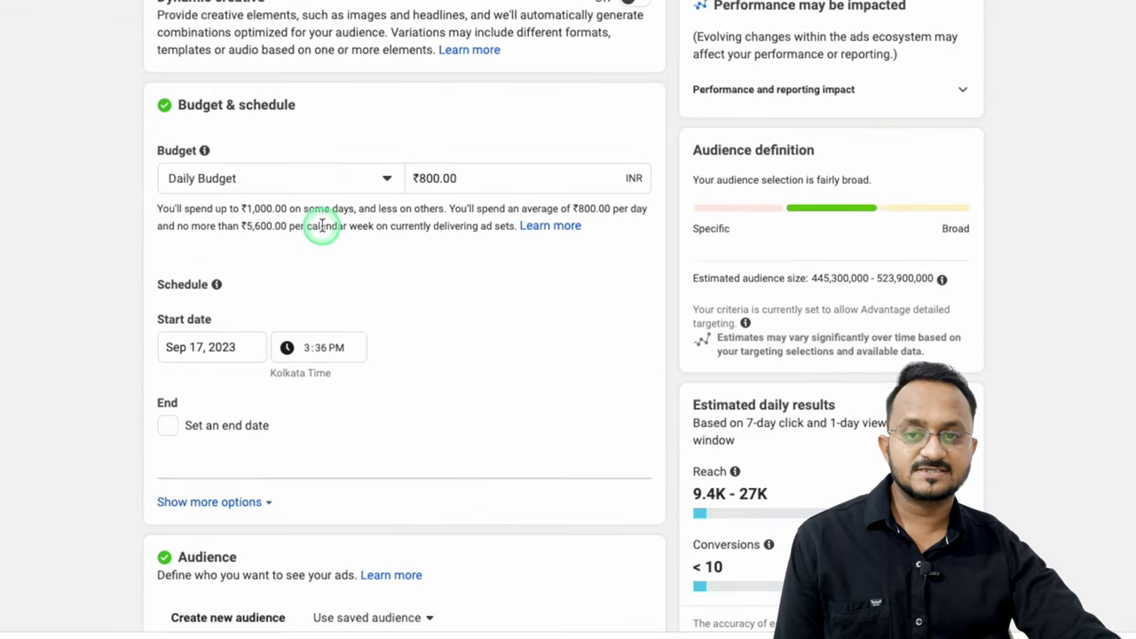
Examine the ad set's audience controls, including custom audiences, location, age, gender, detailed targeting and languages.
scroll(380, 323, down, 4)
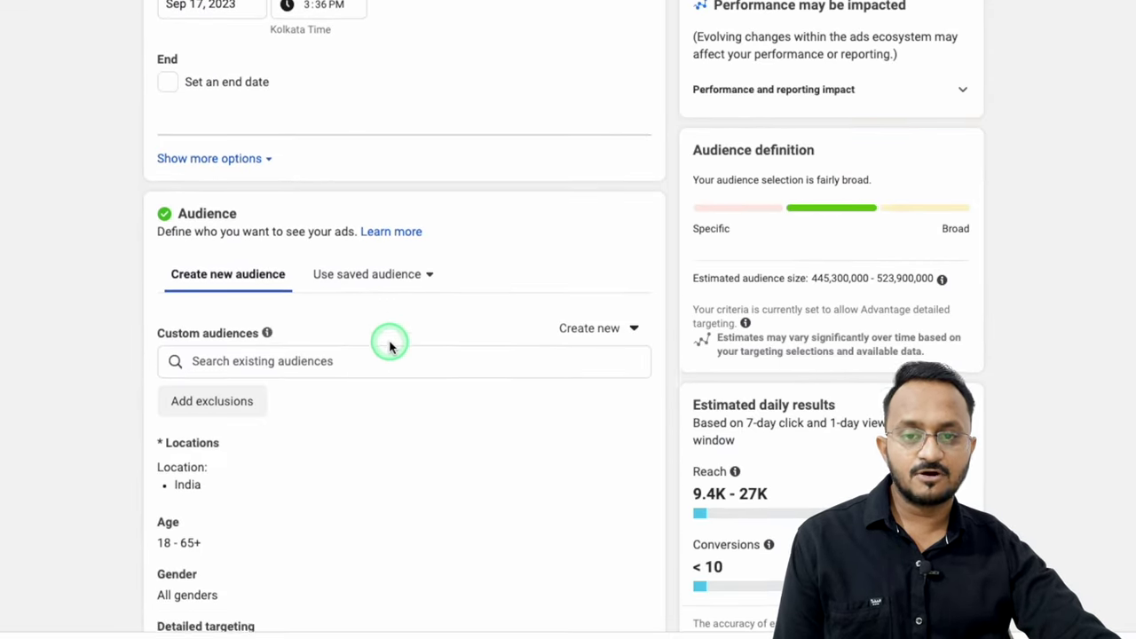
scroll(430, 291, down, 3)
scroll(431, 291, up, 1)
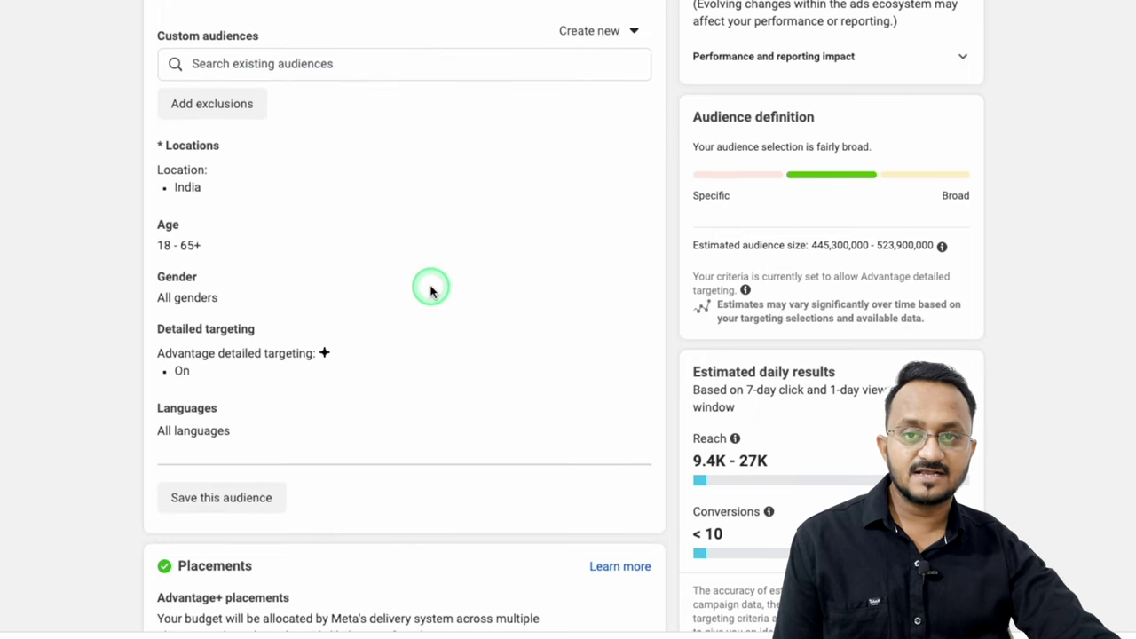
scroll(431, 291, up, 1)
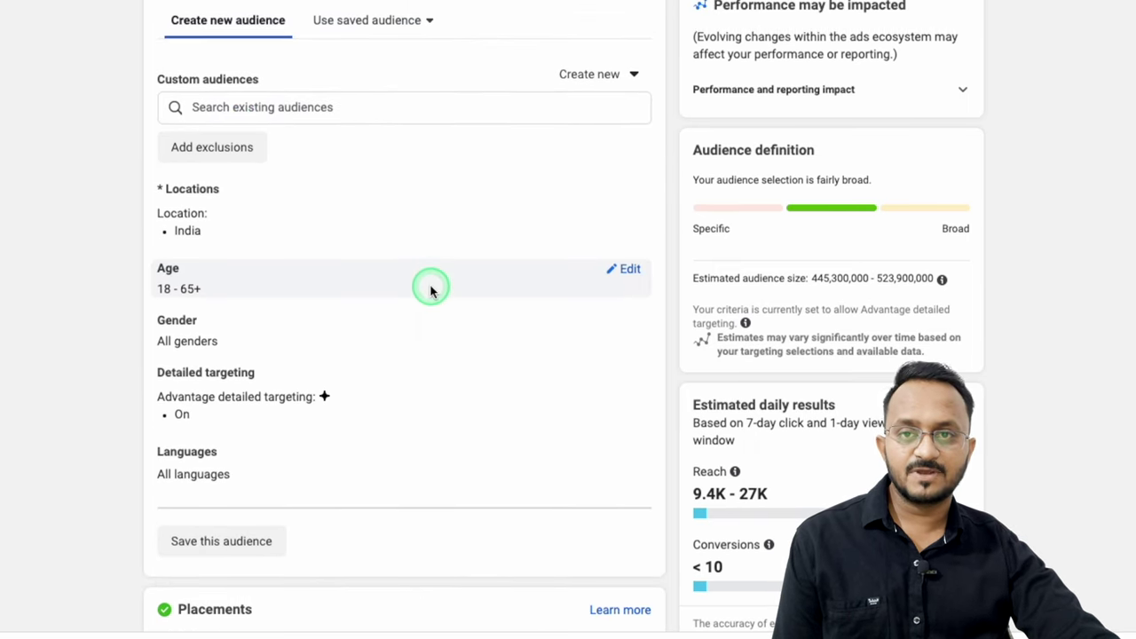
scroll(428, 288, up, 1)
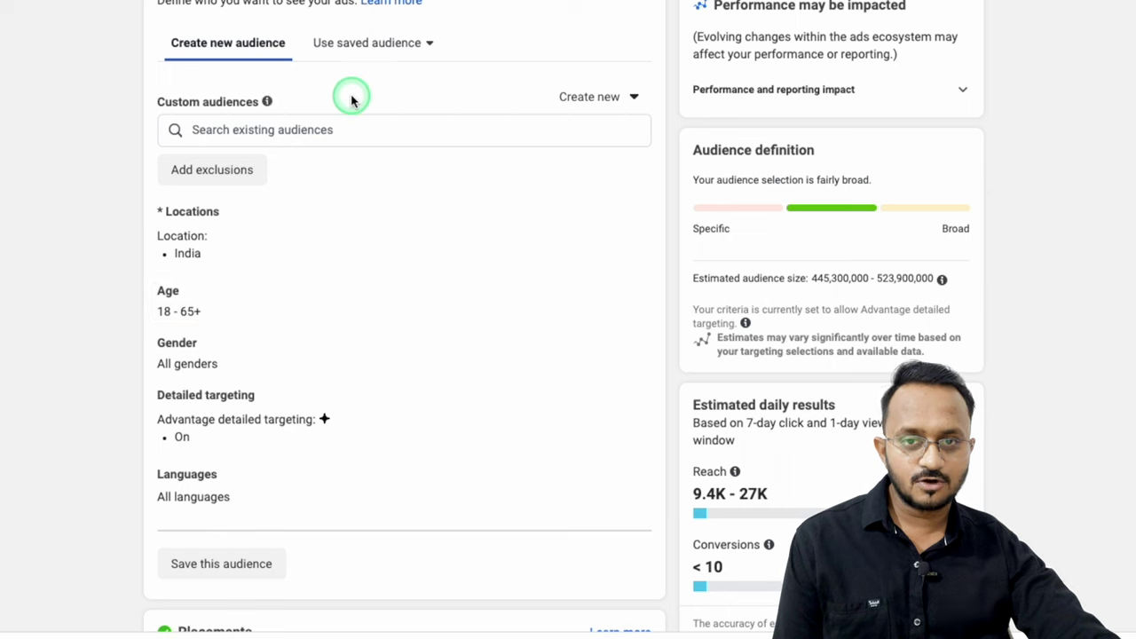
scroll(350, 244, down, 2)
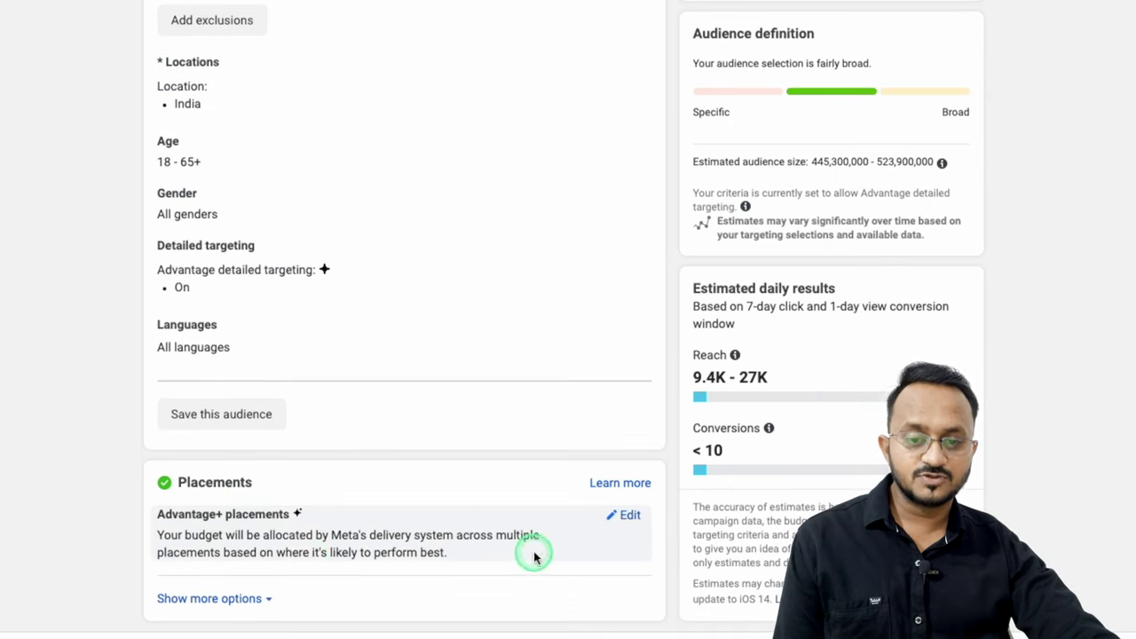
Show the additional placement options and choose manual placements for the New Sales Ad Set.
click(214, 598)
scroll(396, 421, down, 4)
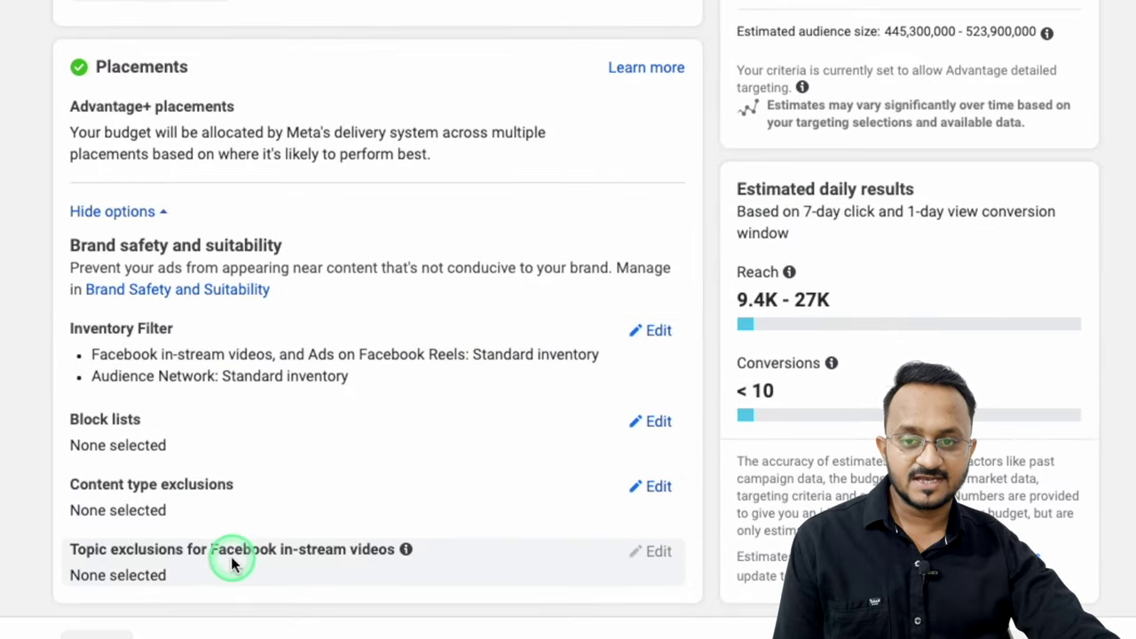
click(657, 109)
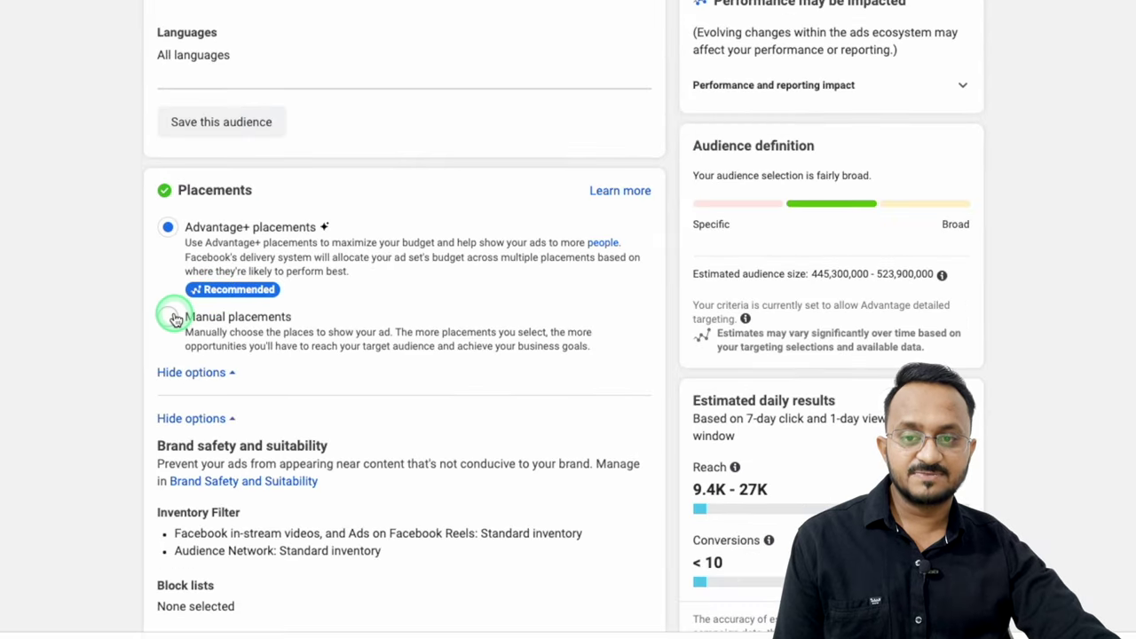
click(175, 318)
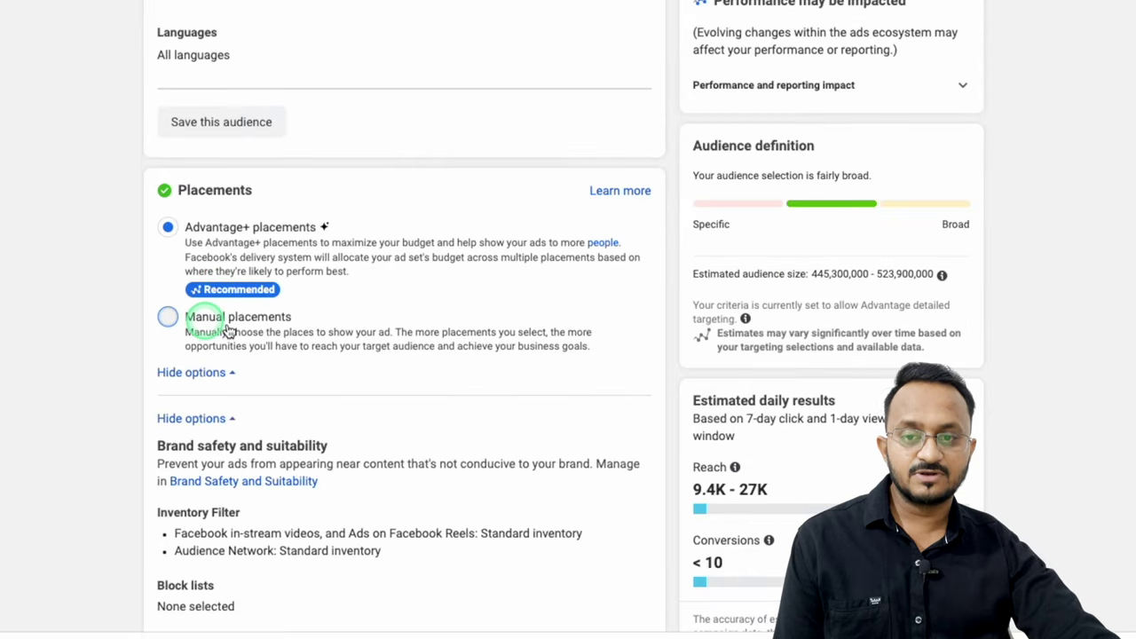
scroll(222, 329, down, 5)
scroll(204, 404, down, 1)
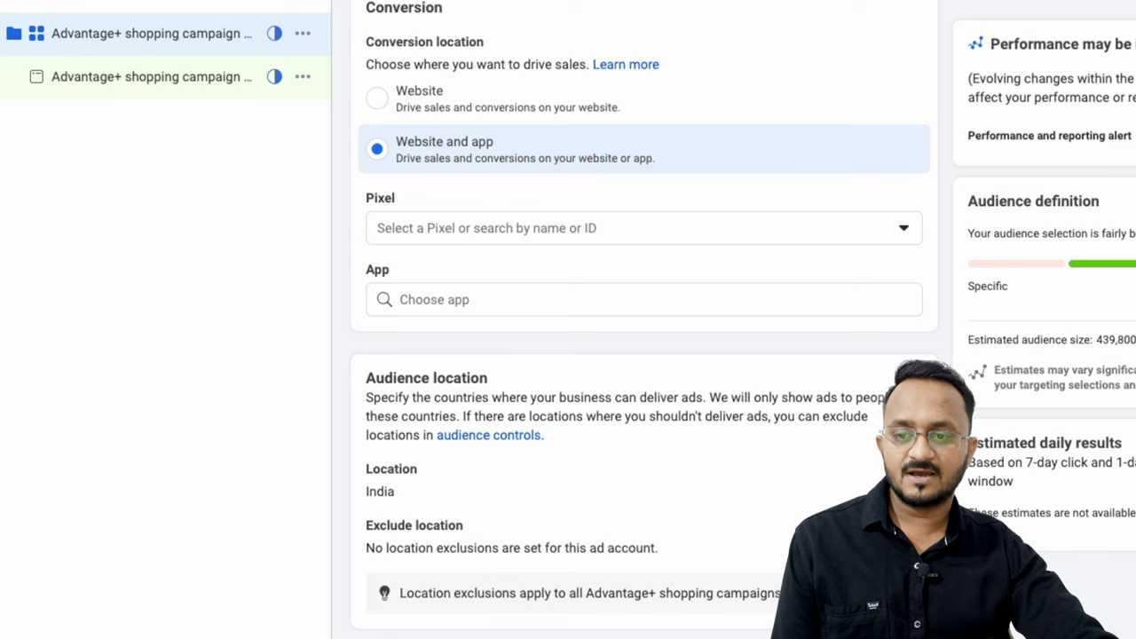
Examine the Advantage+ shopping campaign's reporting, budget, schedule, audience location, conversion, special ad category and name settings.
scroll(644, 355, down, 10)
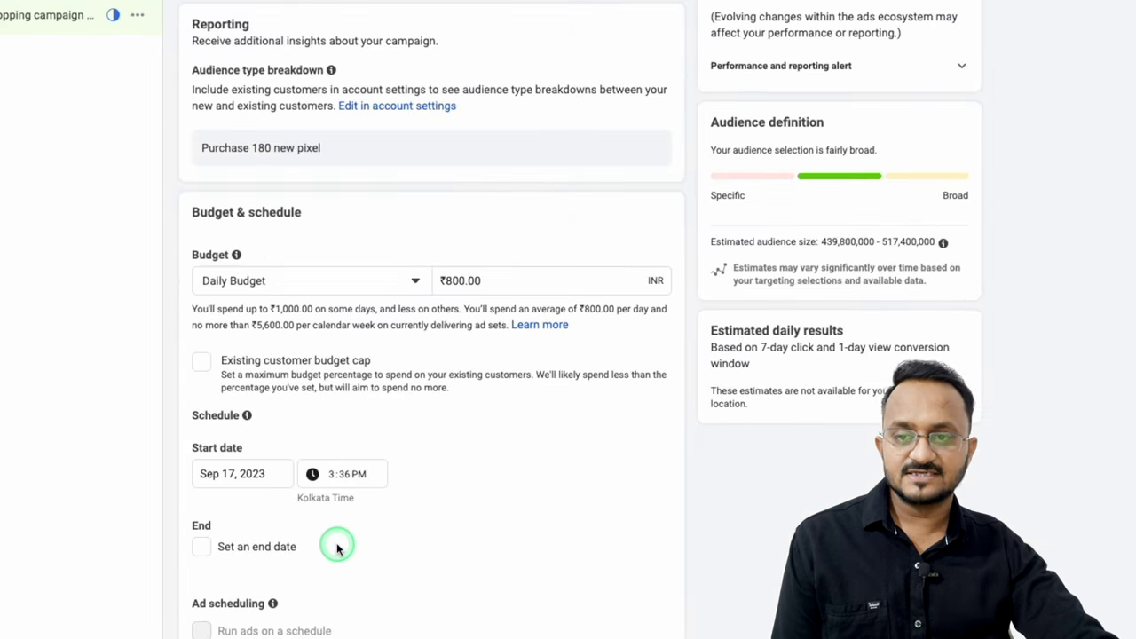
scroll(337, 545, down, 4)
scroll(337, 545, up, 1)
scroll(337, 545, up, 2)
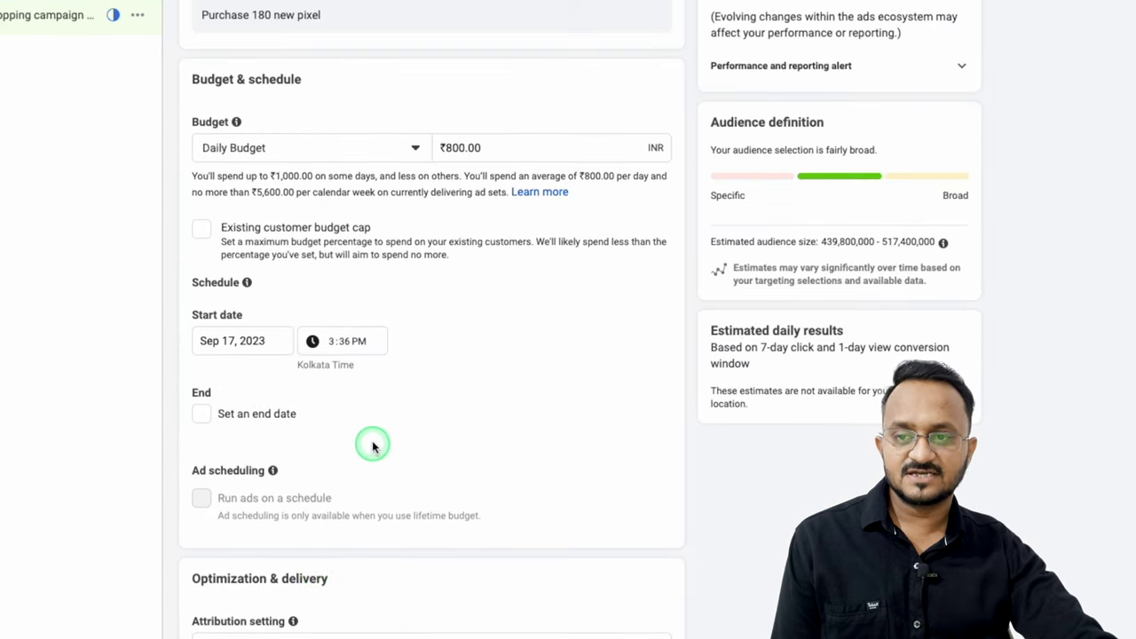
scroll(375, 439, up, 7)
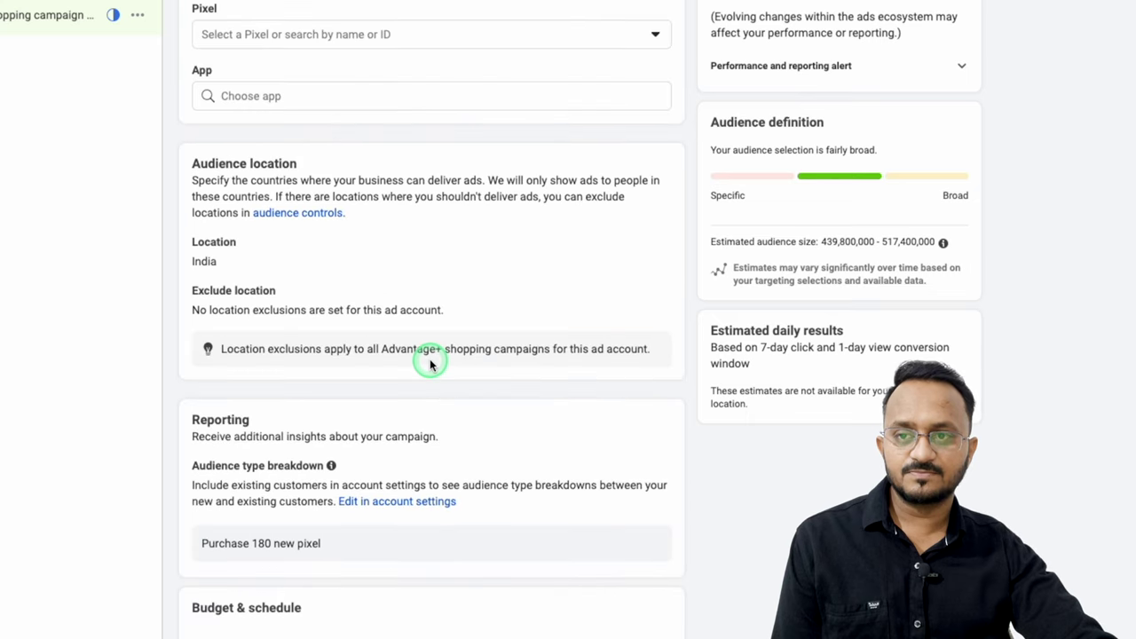
scroll(450, 273, up, 1)
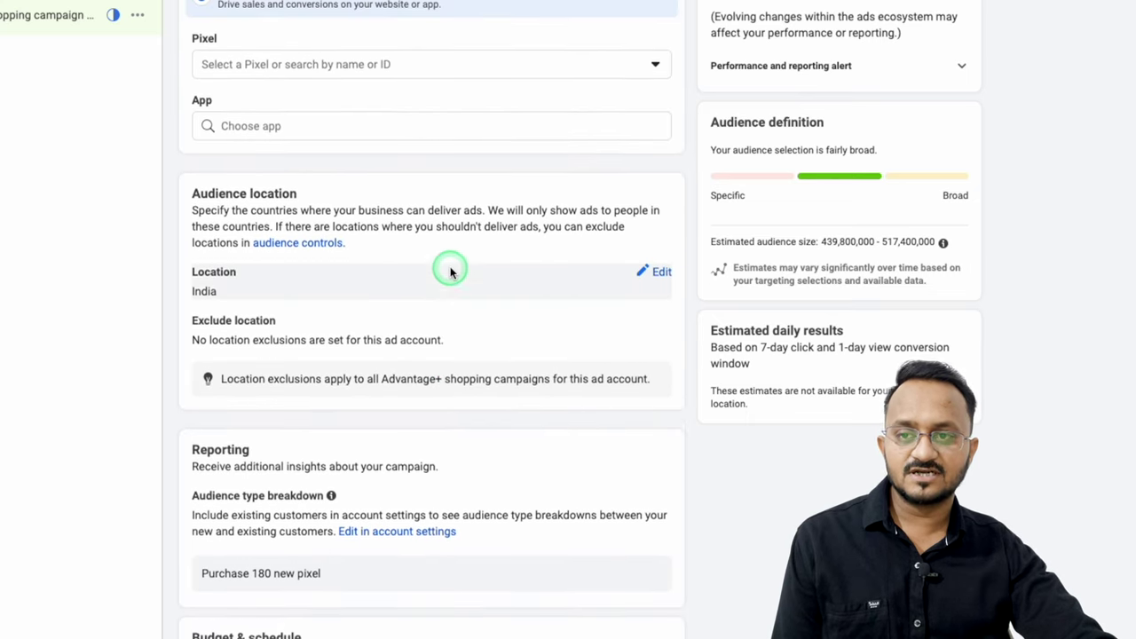
scroll(450, 273, up, 4)
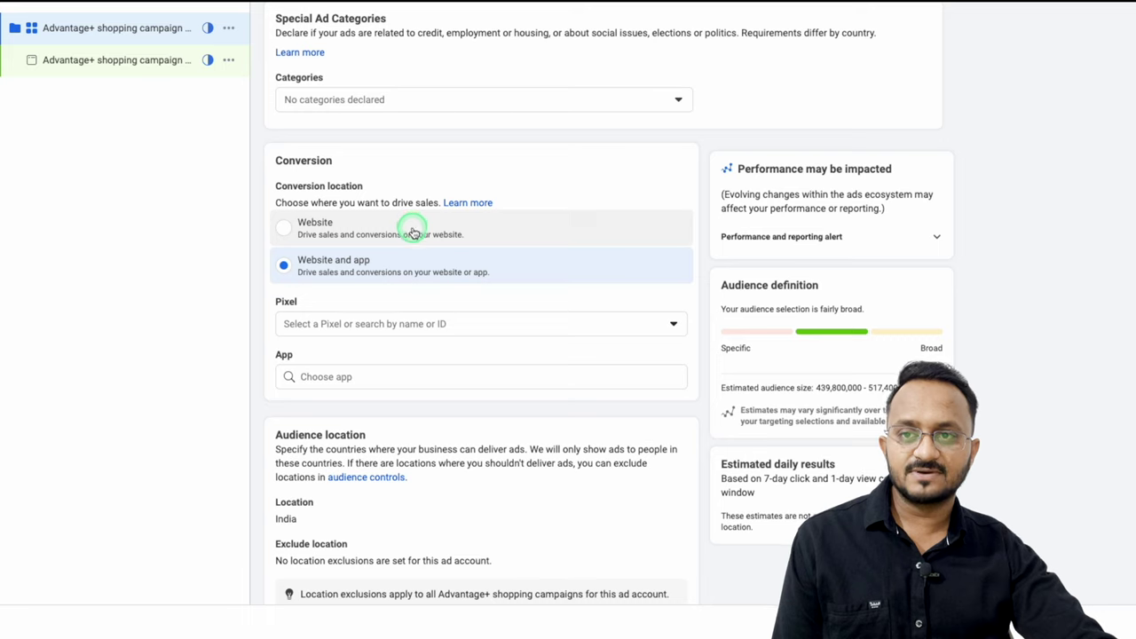
scroll(413, 233, up, 3)
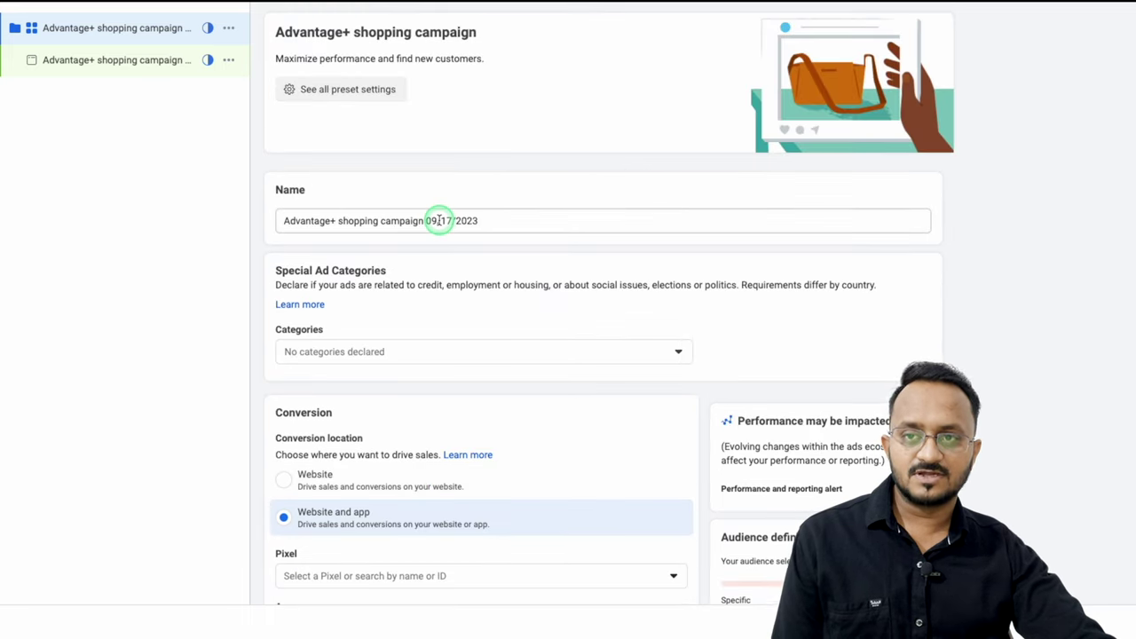